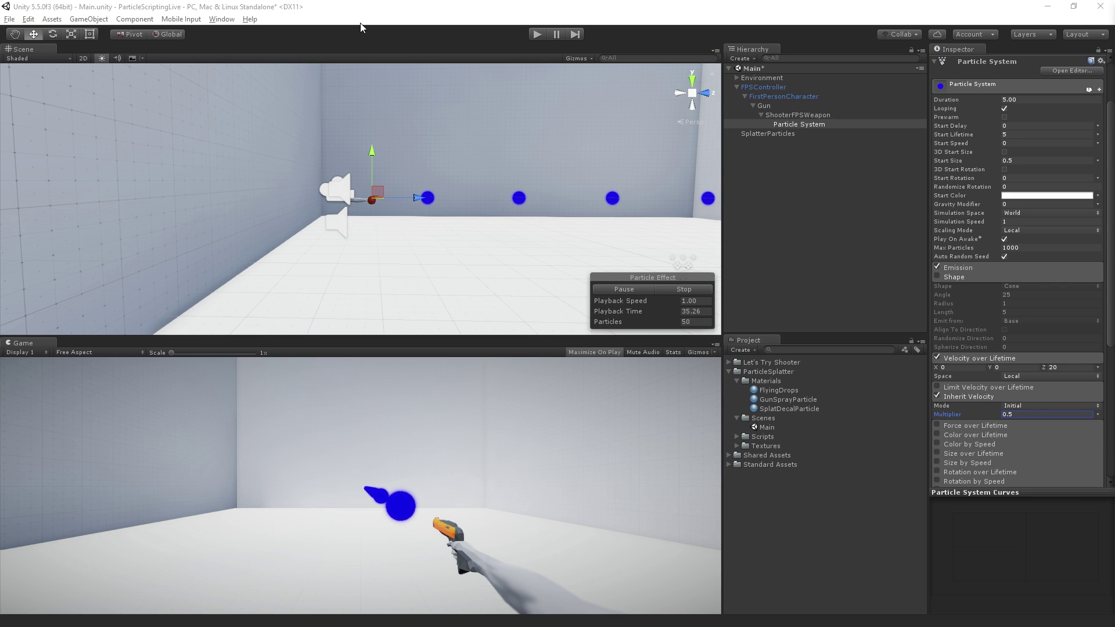
Rename the gun's particle system object to 'ParticleLauncher' in the Inspector.
{"action": "scroll", "coordinate": [991, 141], "scroll_direction": "down", "scroll_amount": 7}
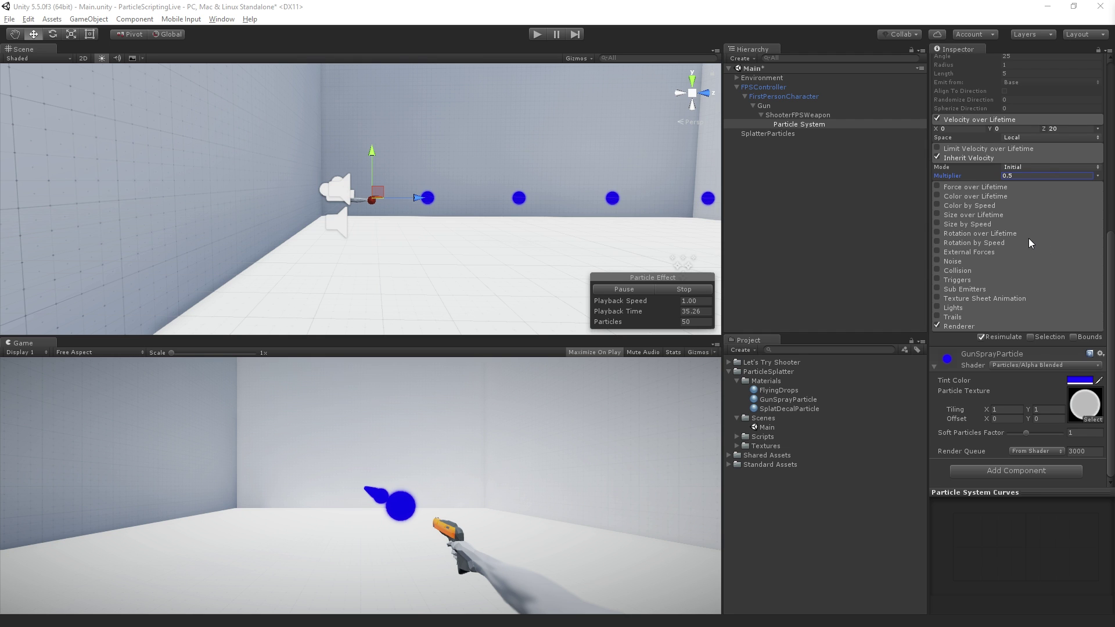
{"action": "scroll", "coordinate": [1030, 243], "scroll_direction": "up", "scroll_amount": 9}
{"action": "left_click", "coordinate": [1026, 62]}
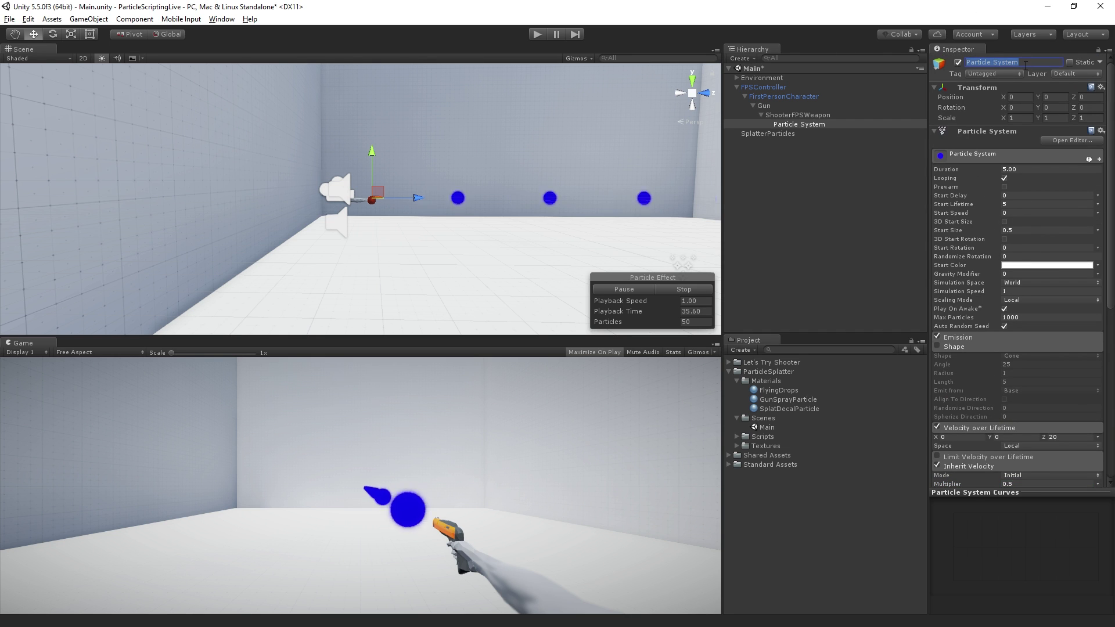
{"action": "type", "text": "ParticleLauncher"}
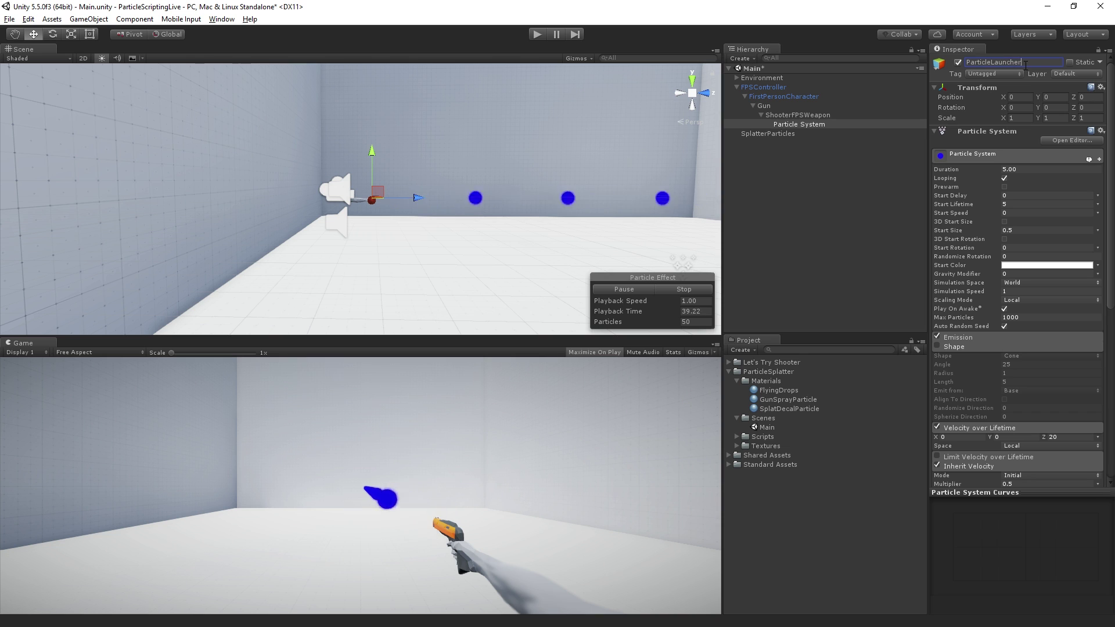
{"action": "key", "text": "Return"}
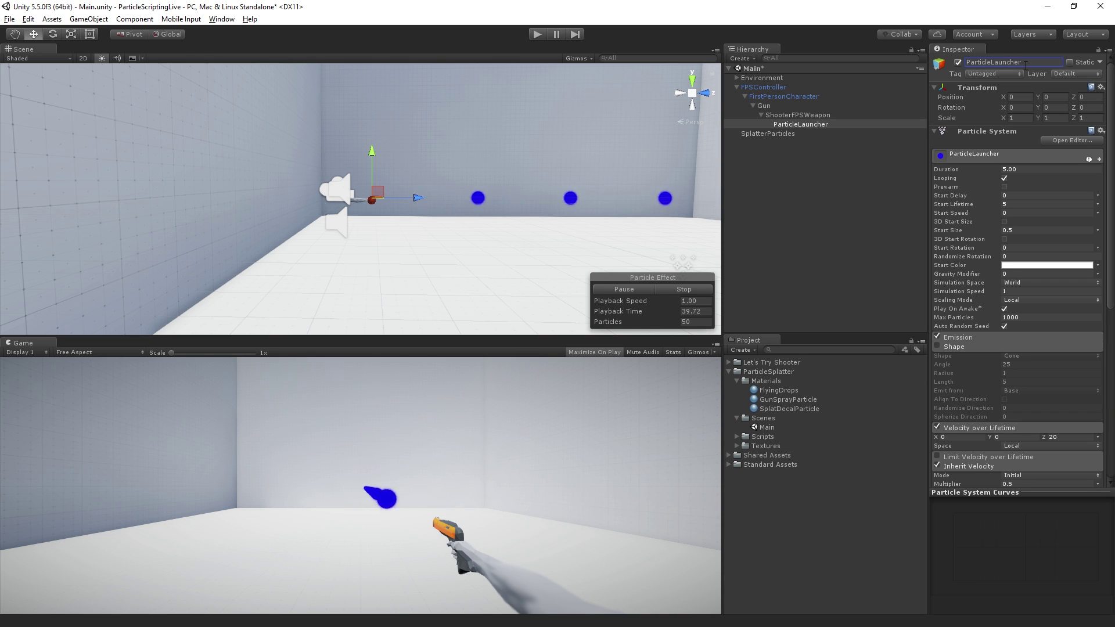
{"action": "scroll", "coordinate": [1028, 176], "scroll_direction": "down", "scroll_amount": 6}
Expand and enable the Collision module, leaving its type at Planes.
{"action": "scroll", "coordinate": [1027, 178], "scroll_direction": "down", "scroll_amount": 4}
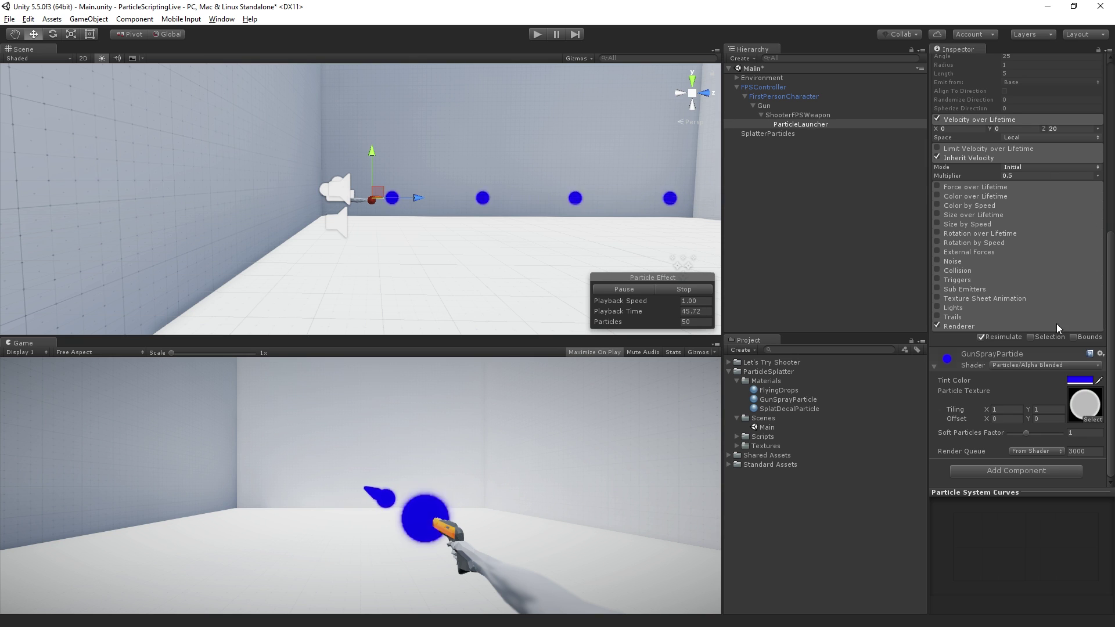
{"action": "left_click", "coordinate": [973, 270]}
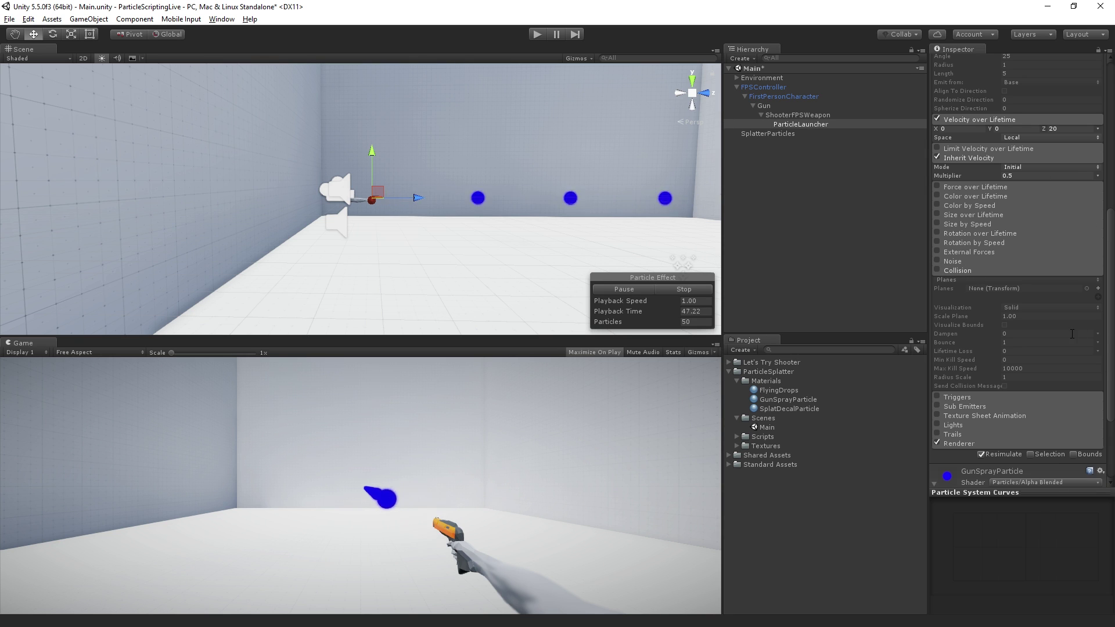
{"action": "left_click", "coordinate": [937, 270]}
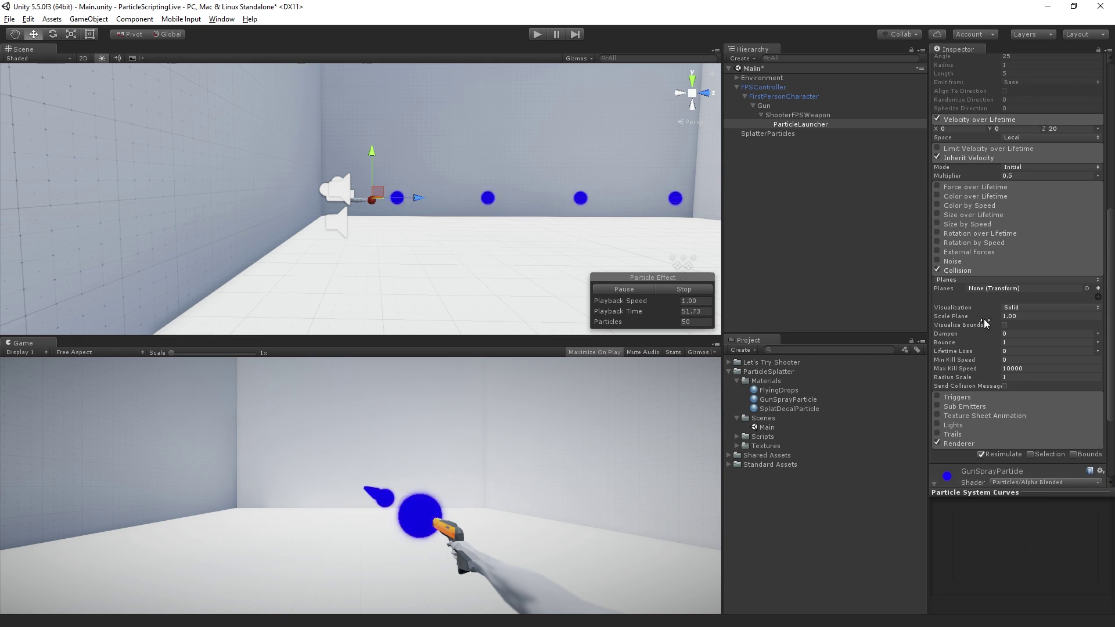
{"action": "left_click", "coordinate": [957, 281]}
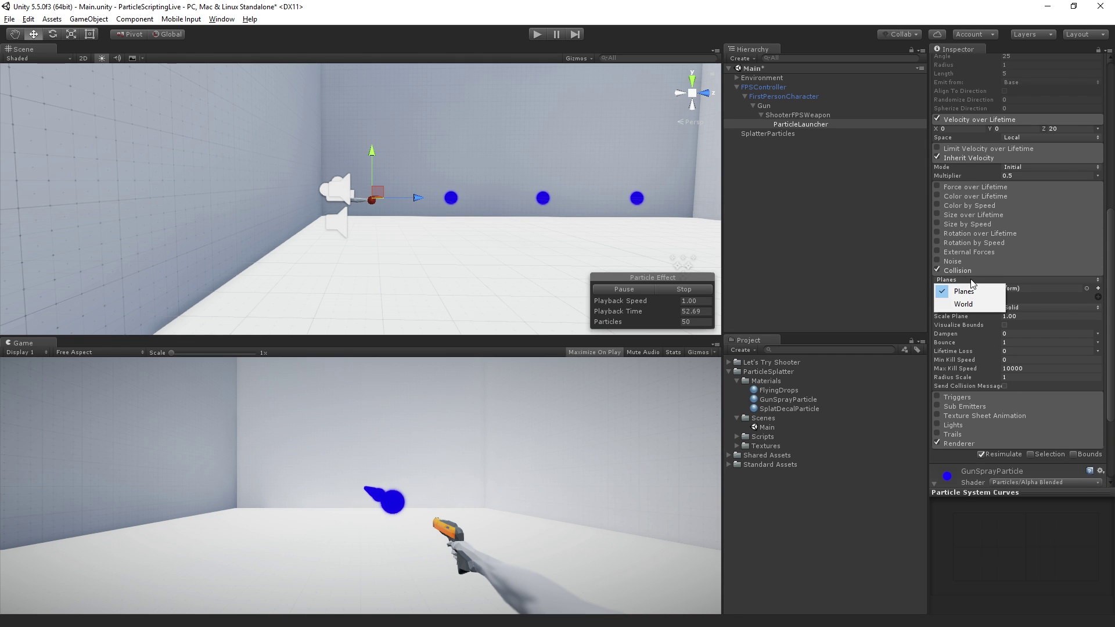
{"action": "left_click", "coordinate": [1052, 299]}
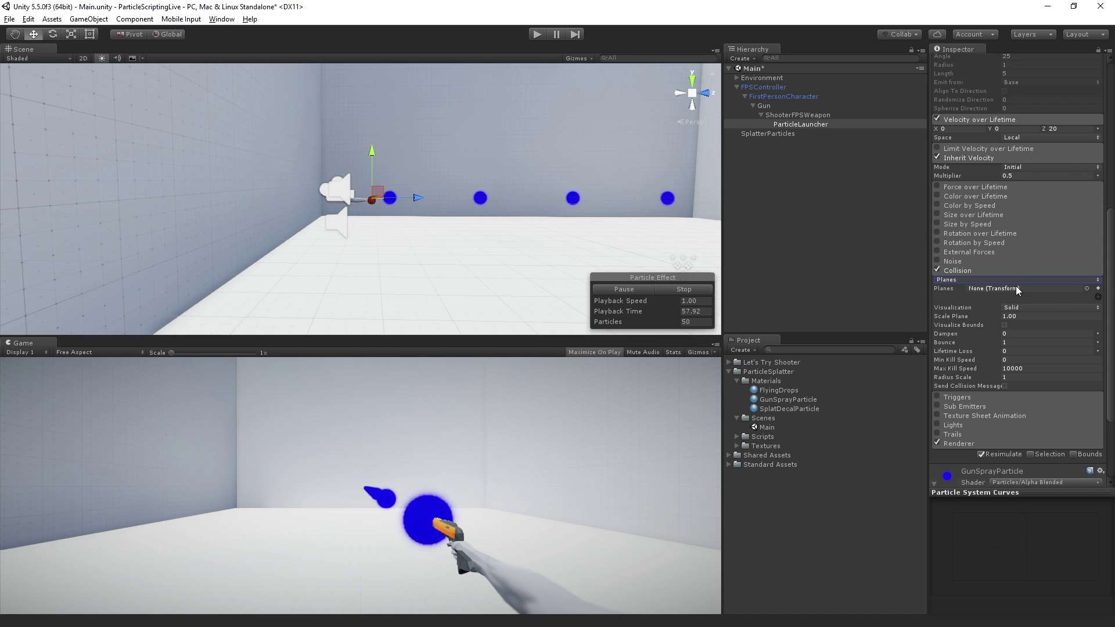
Switch the collision type to World, then test-run the game and stop Play mode.
{"action": "left_click", "coordinate": [987, 279]}
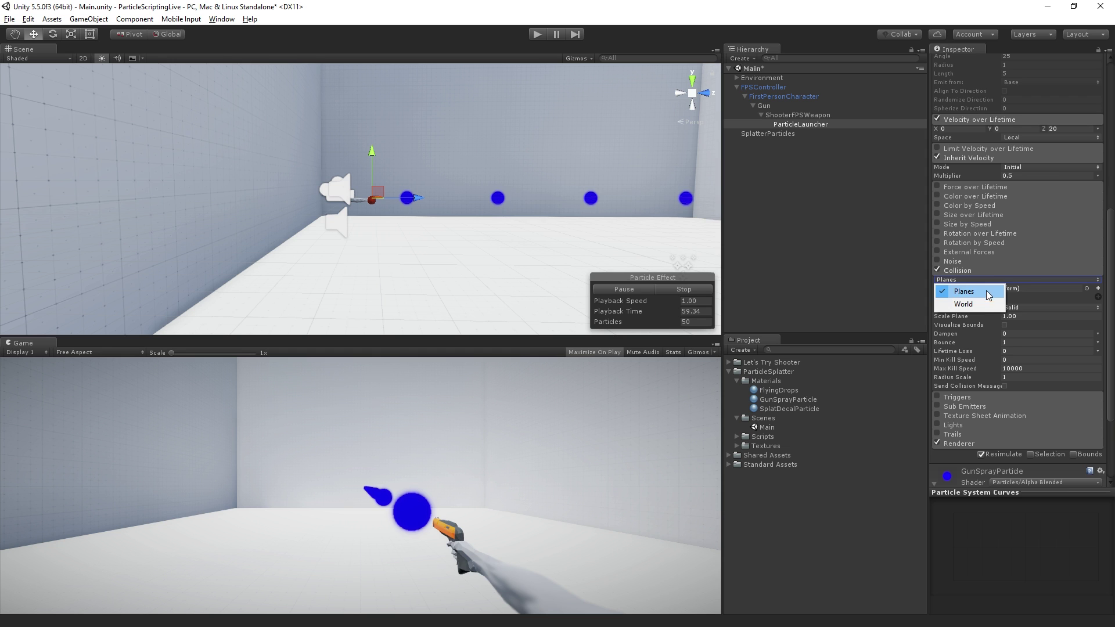
{"action": "left_click", "coordinate": [978, 301]}
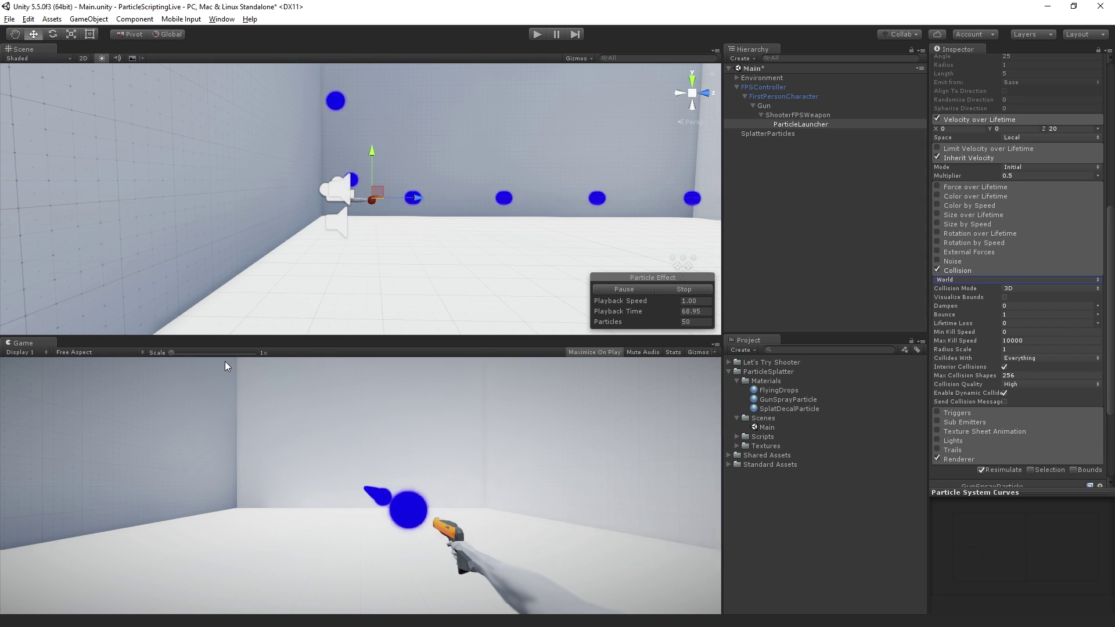
{"action": "left_click", "coordinate": [538, 34]}
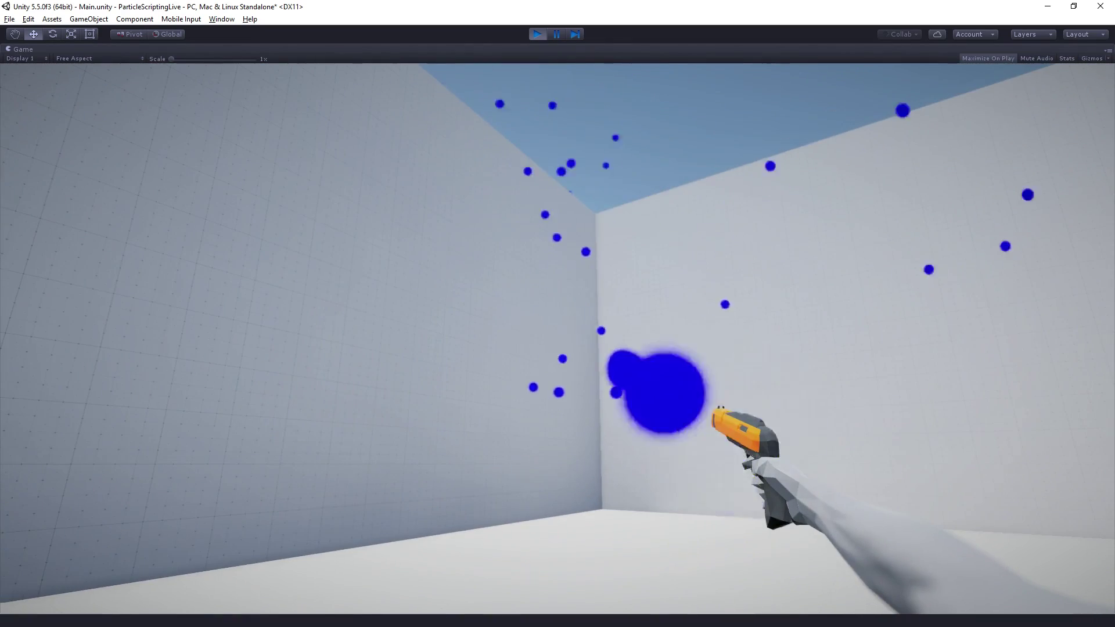
{"action": "key", "text": "ctrl+p"}
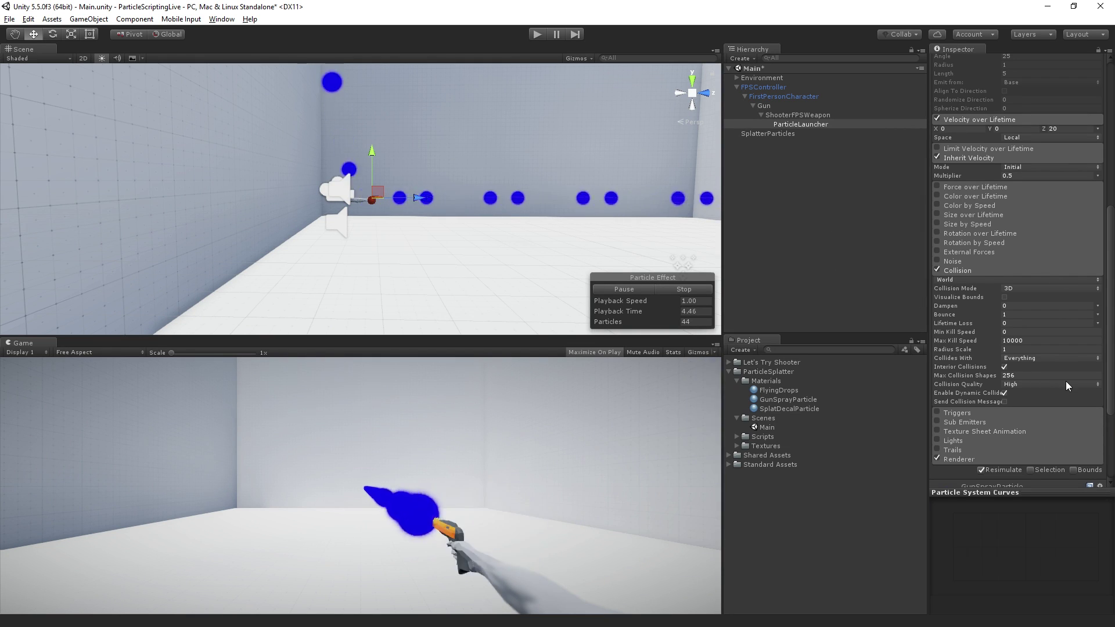
Set collision Bounce to 0 and Max Kill Speed to 0.
{"action": "left_click", "coordinate": [1037, 314]}
{"action": "type", "text": "0"}
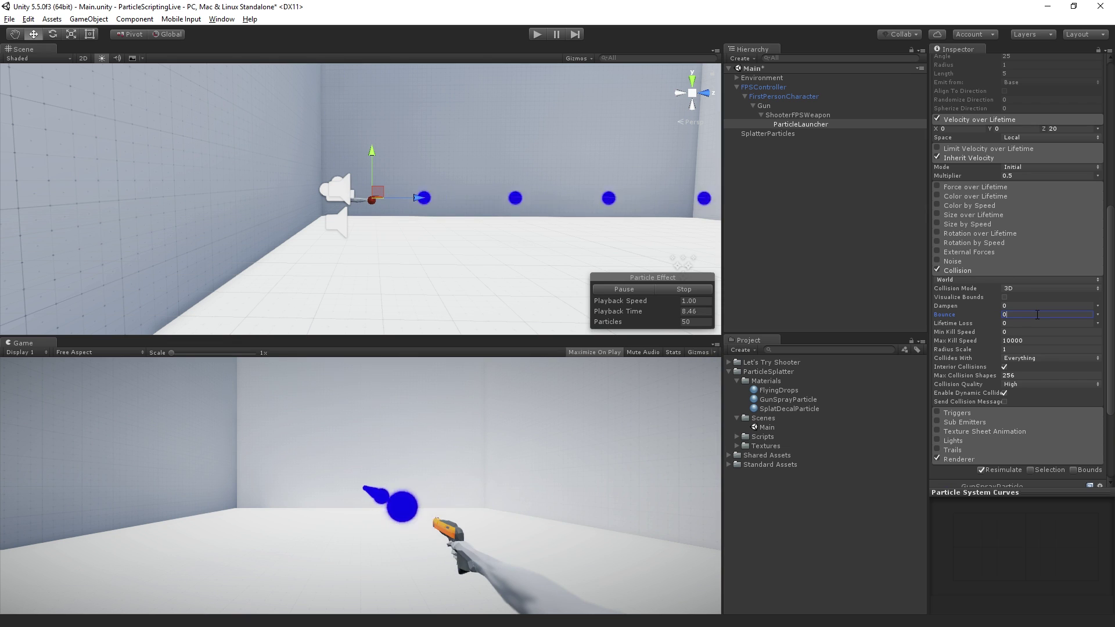
{"action": "left_click", "coordinate": [1054, 342]}
{"action": "type", "text": "0"}
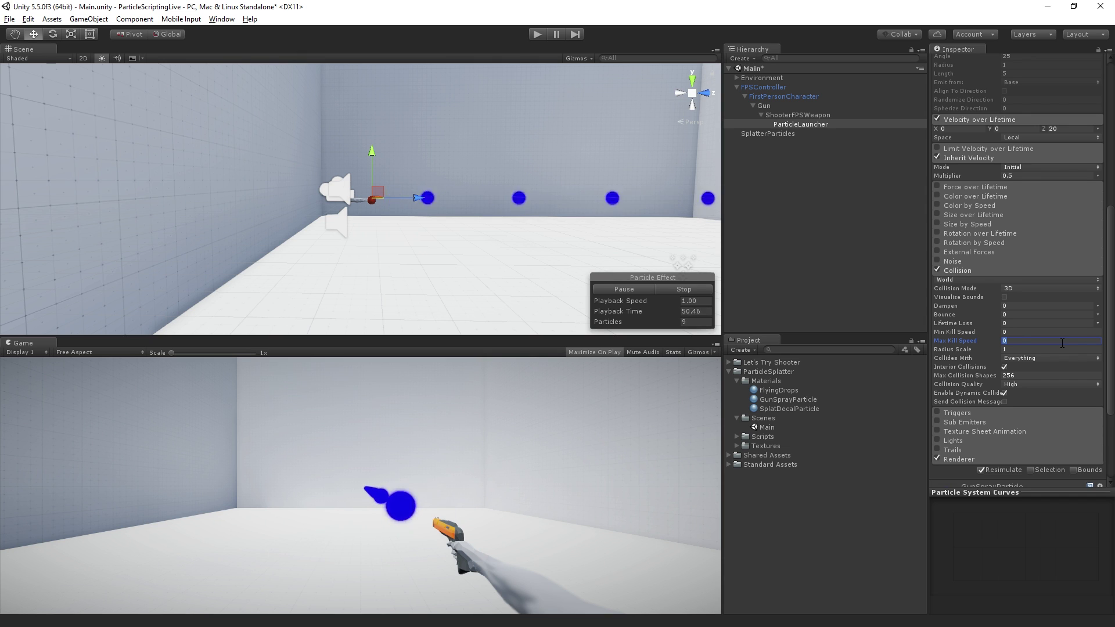
Limit Collides With to the Environment layer only, and check the Environment group in the Hierarchy.
{"action": "left_click", "coordinate": [1094, 359]}
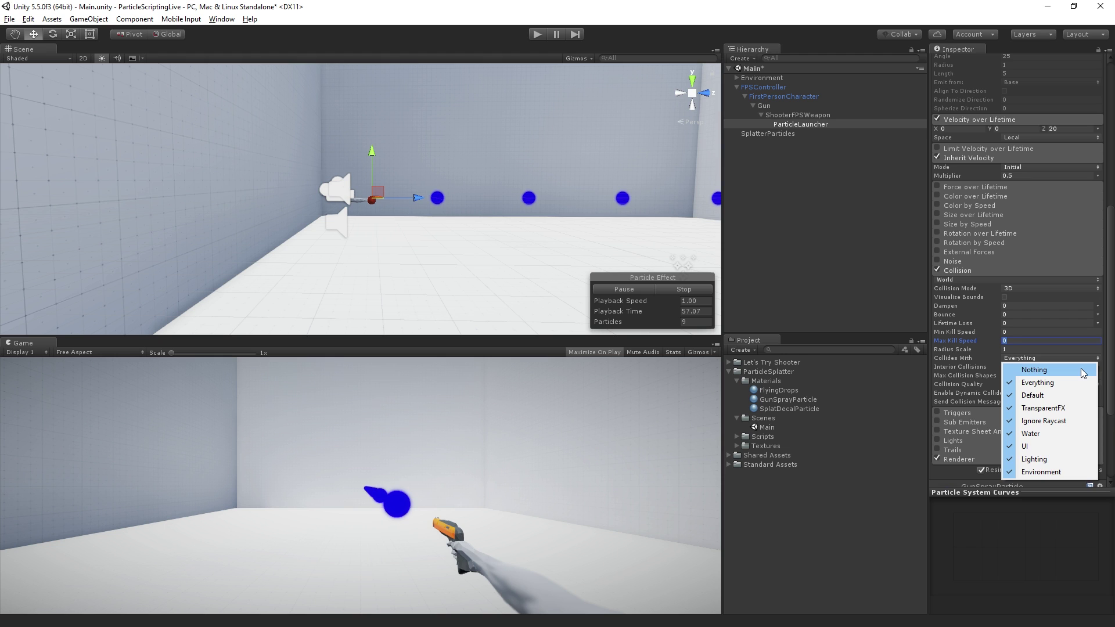
{"action": "left_click", "coordinate": [1081, 369]}
{"action": "left_click", "coordinate": [1050, 361]}
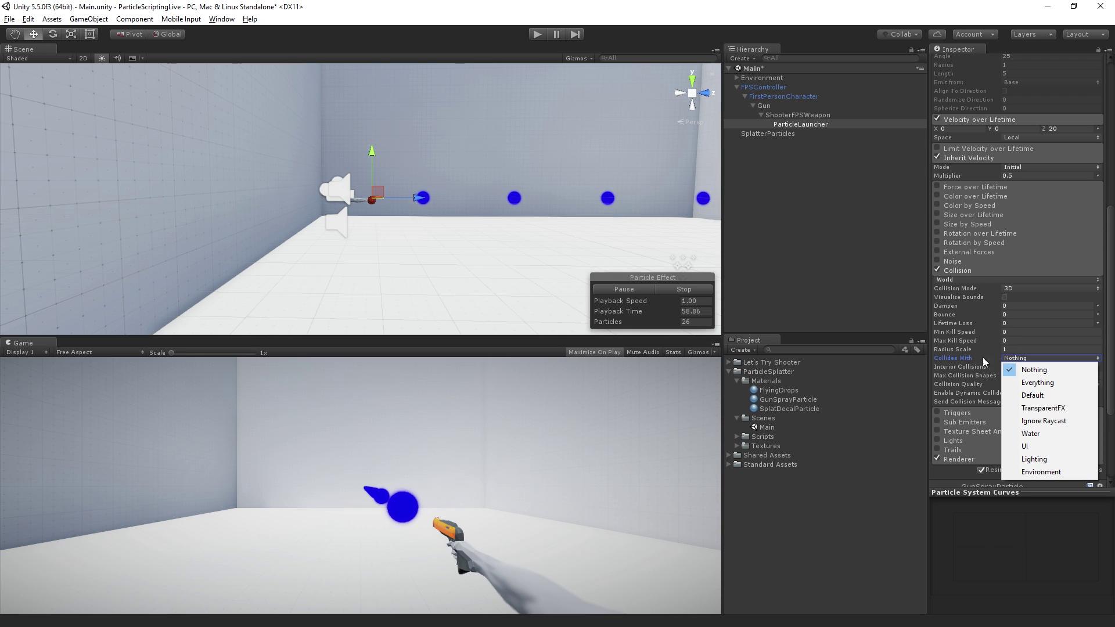
{"action": "left_click", "coordinate": [1069, 473]}
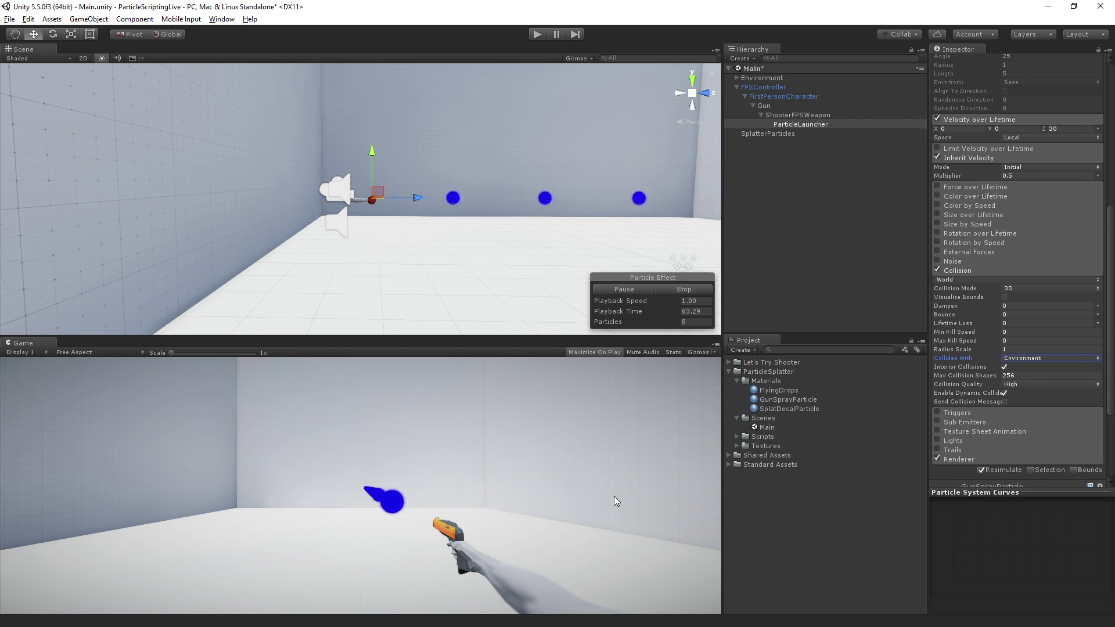
{"action": "left_click", "coordinate": [736, 78]}
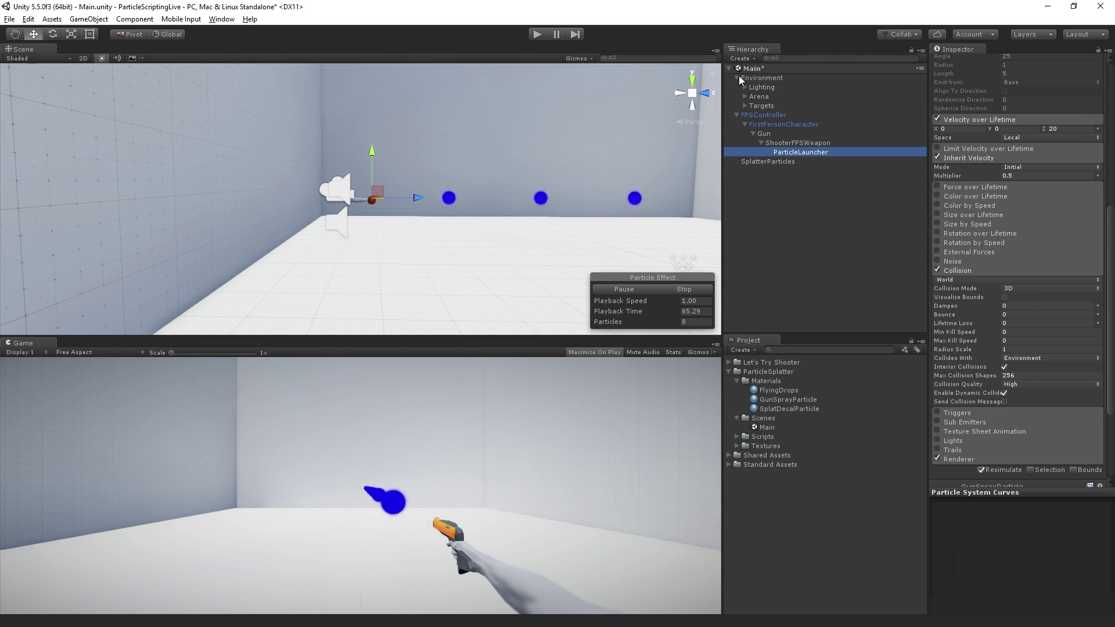
{"action": "left_click", "coordinate": [737, 78]}
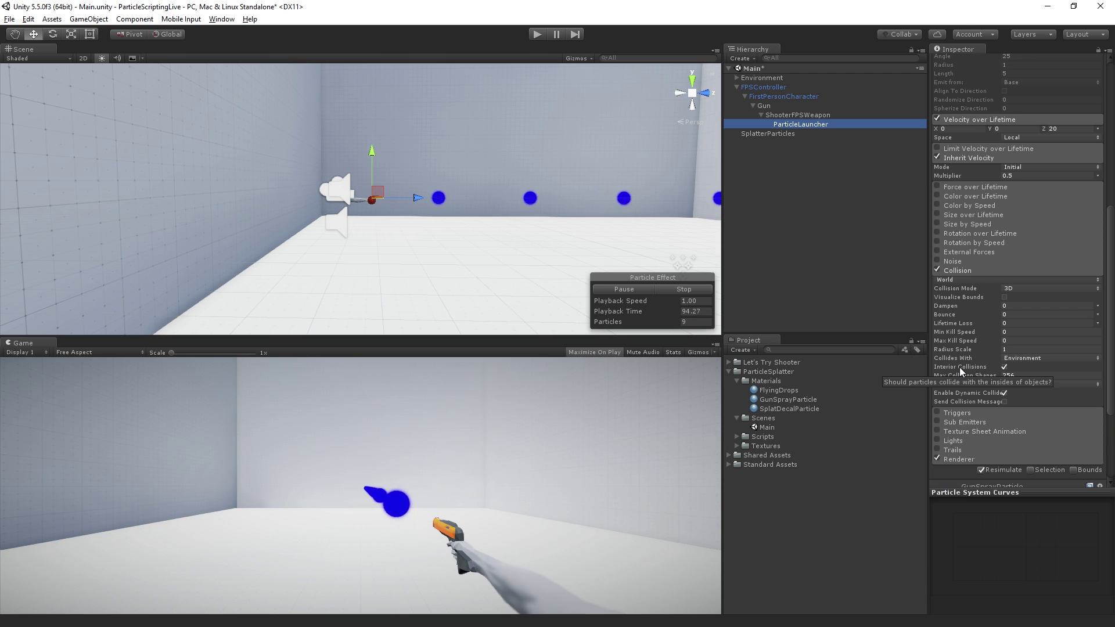
Uncheck Interior Collisions and keep Collision Quality at High.
{"action": "left_click", "coordinate": [1004, 368]}
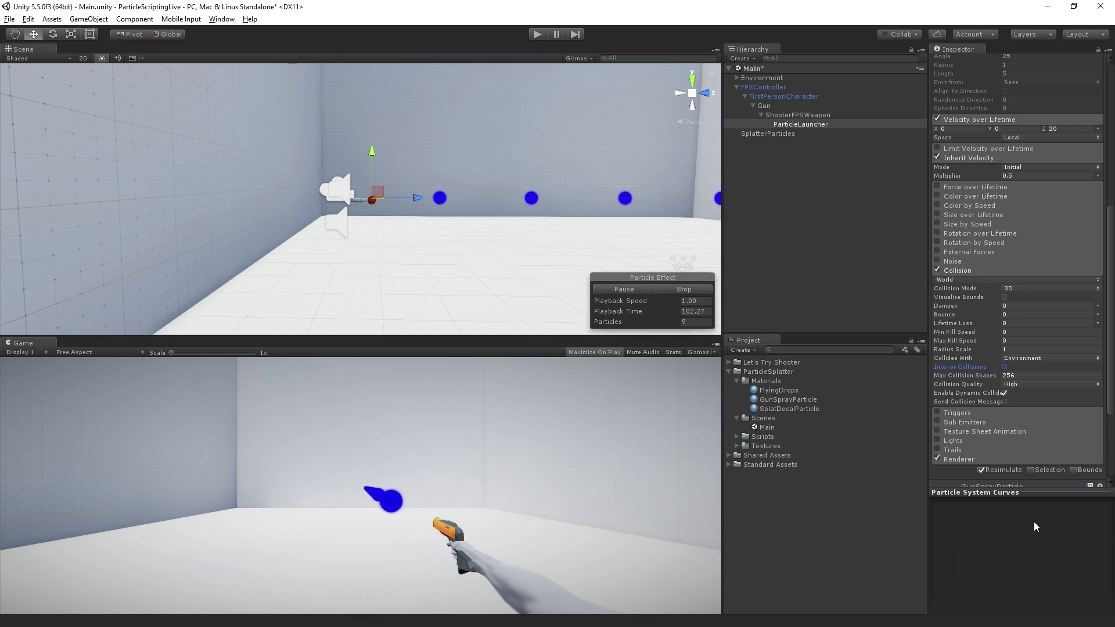
{"action": "left_click", "coordinate": [970, 384]}
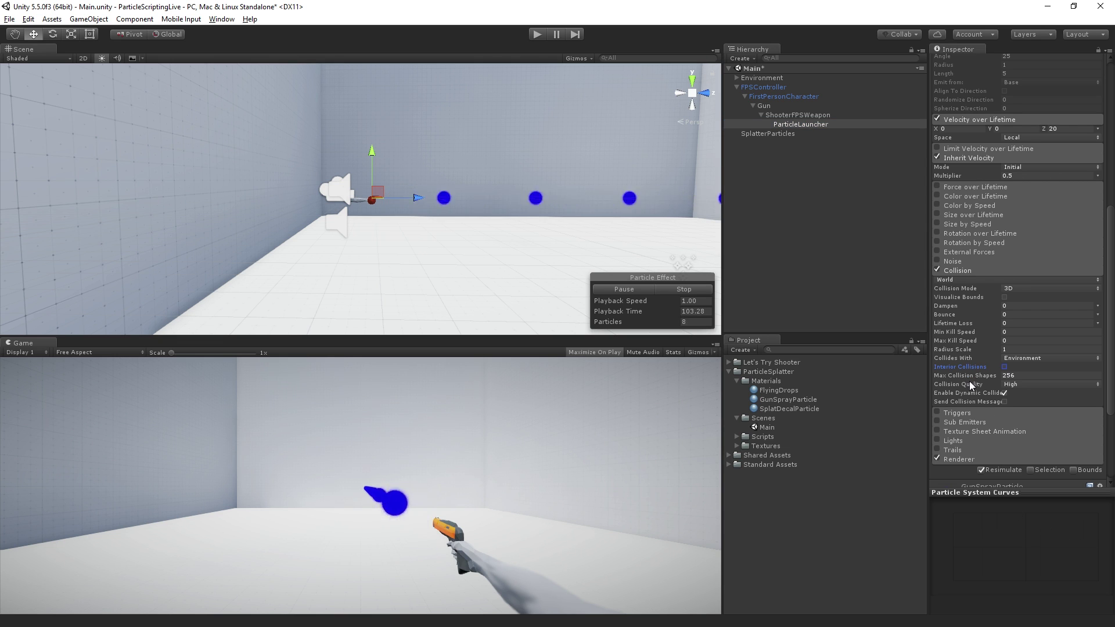
{"action": "left_click", "coordinate": [1032, 386]}
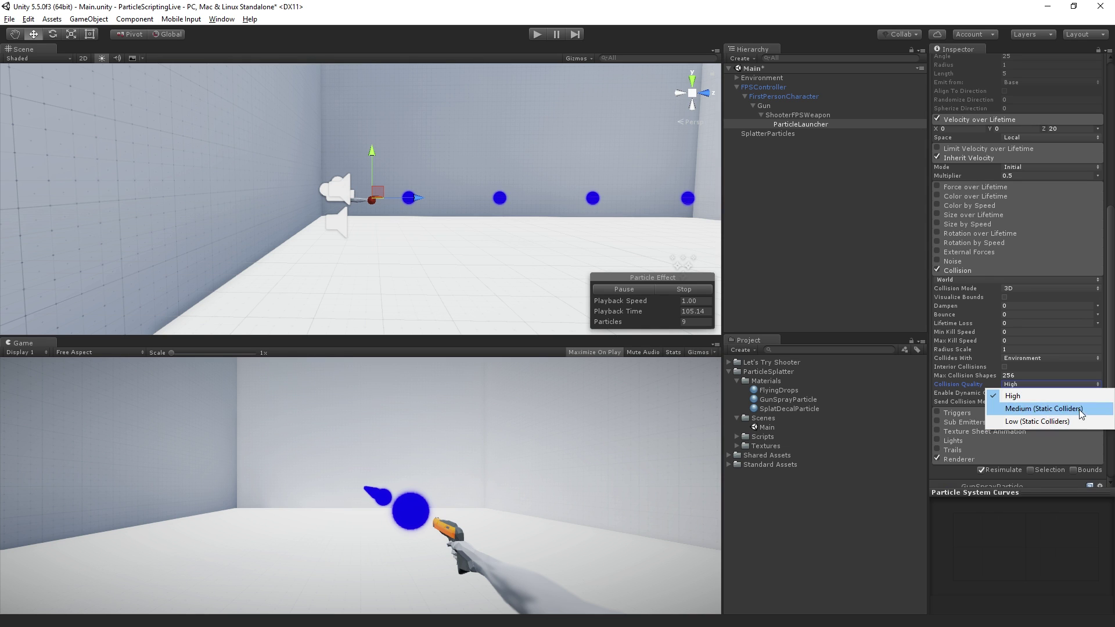
{"action": "left_click", "coordinate": [946, 391]}
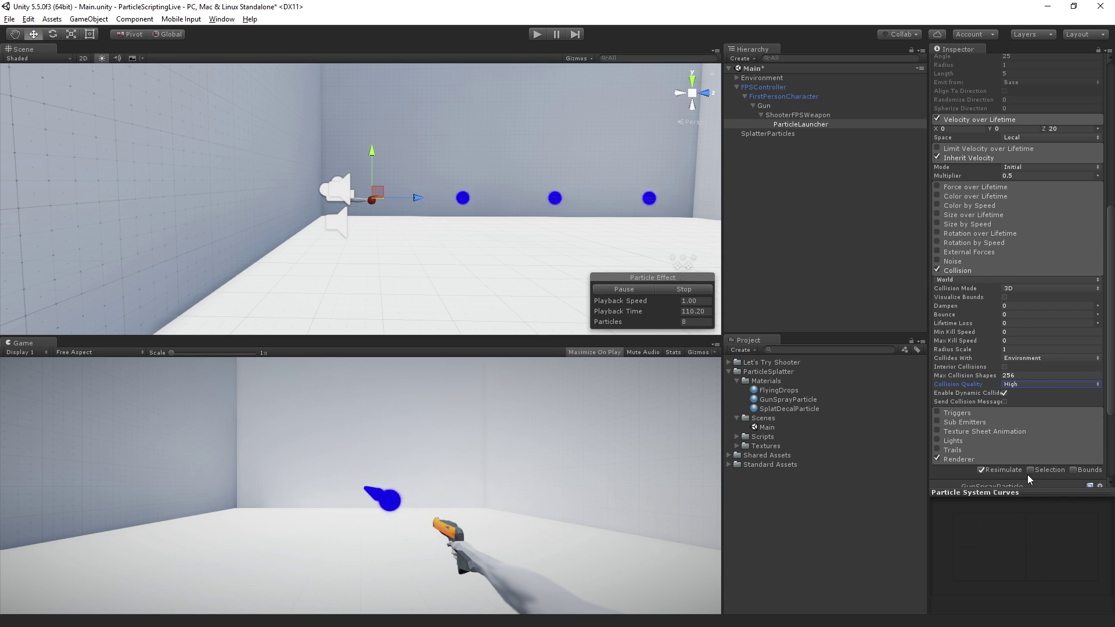
Turn off Enable Dynamic Colliders and turn on Send Collision Messages for ParticleLauncher.
{"action": "left_click", "coordinate": [1005, 393]}
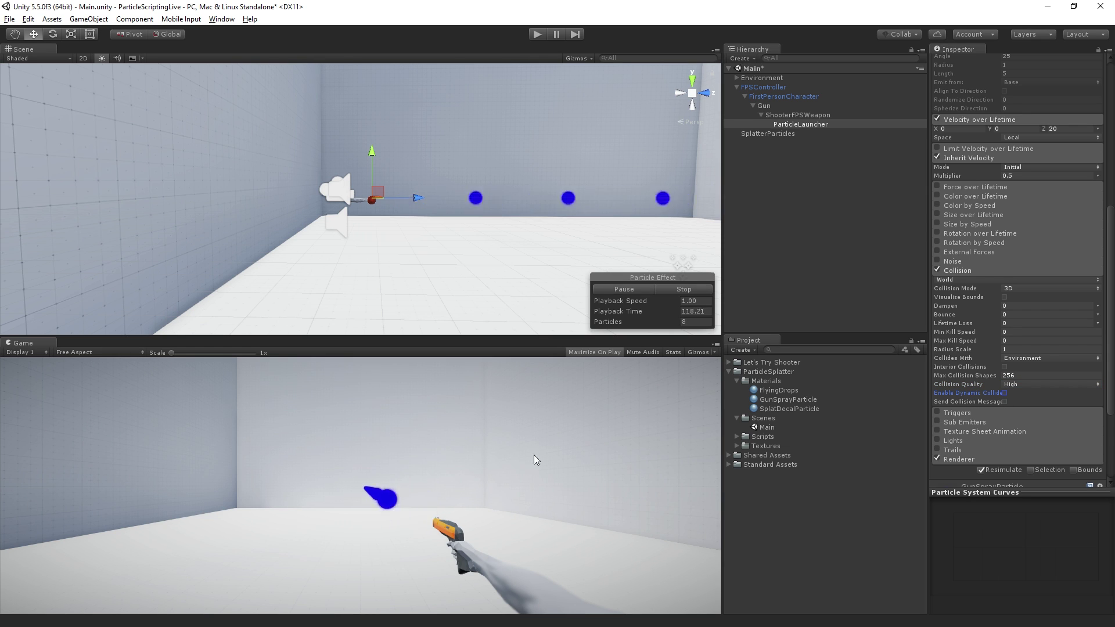
{"action": "left_click", "coordinate": [983, 401]}
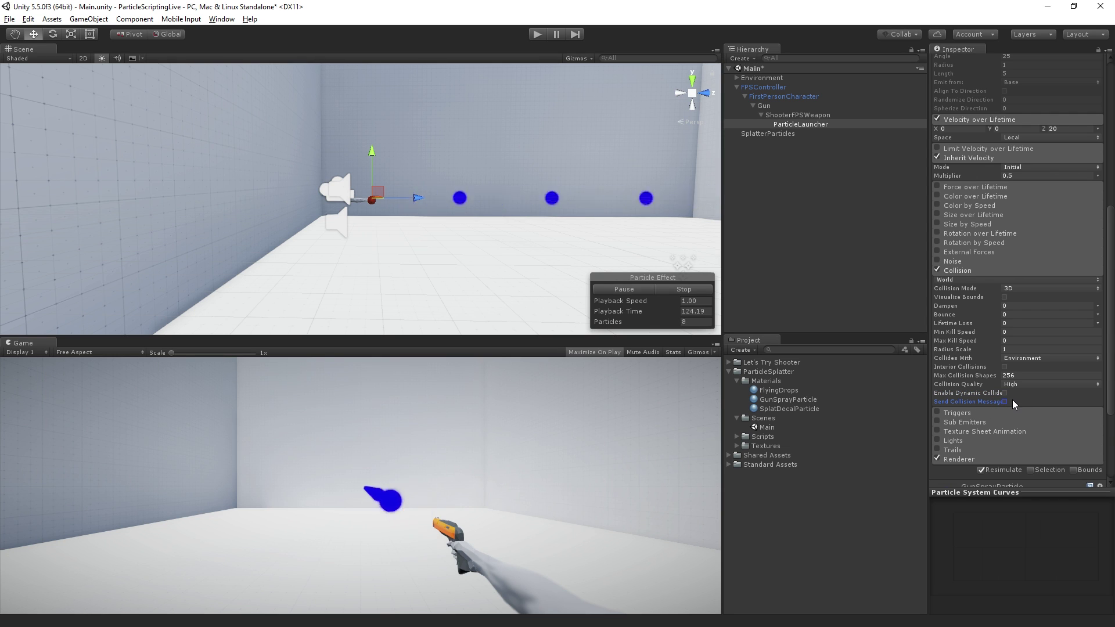
{"action": "left_click", "coordinate": [1005, 401]}
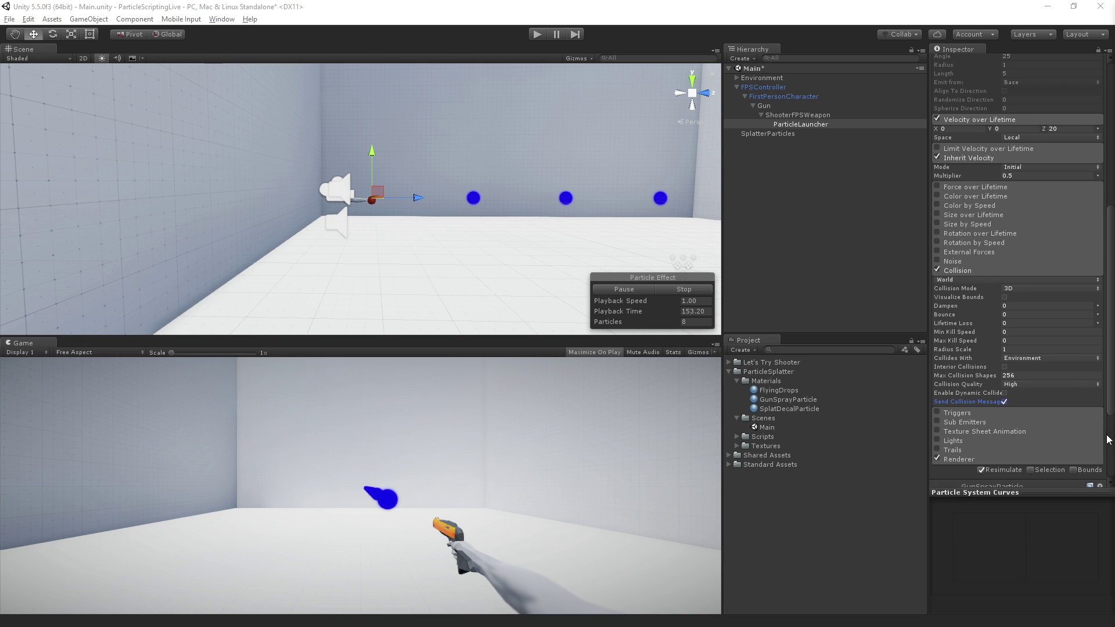
{"action": "scroll", "coordinate": [1009, 103], "scroll_direction": "up", "scroll_amount": 10}
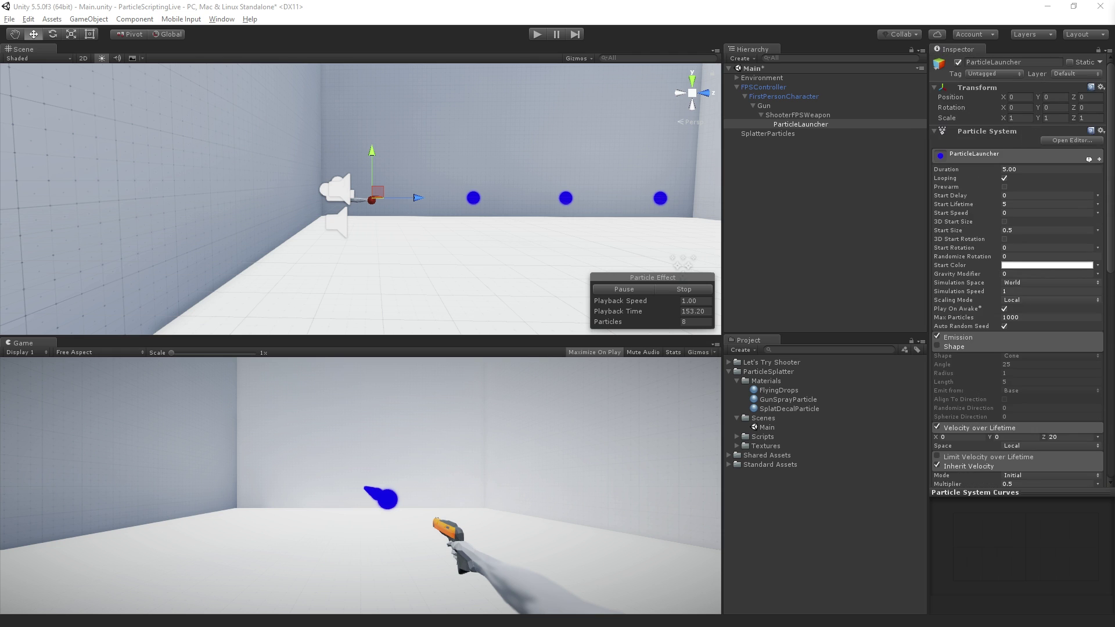
{"action": "left_click", "coordinate": [1078, 72]}
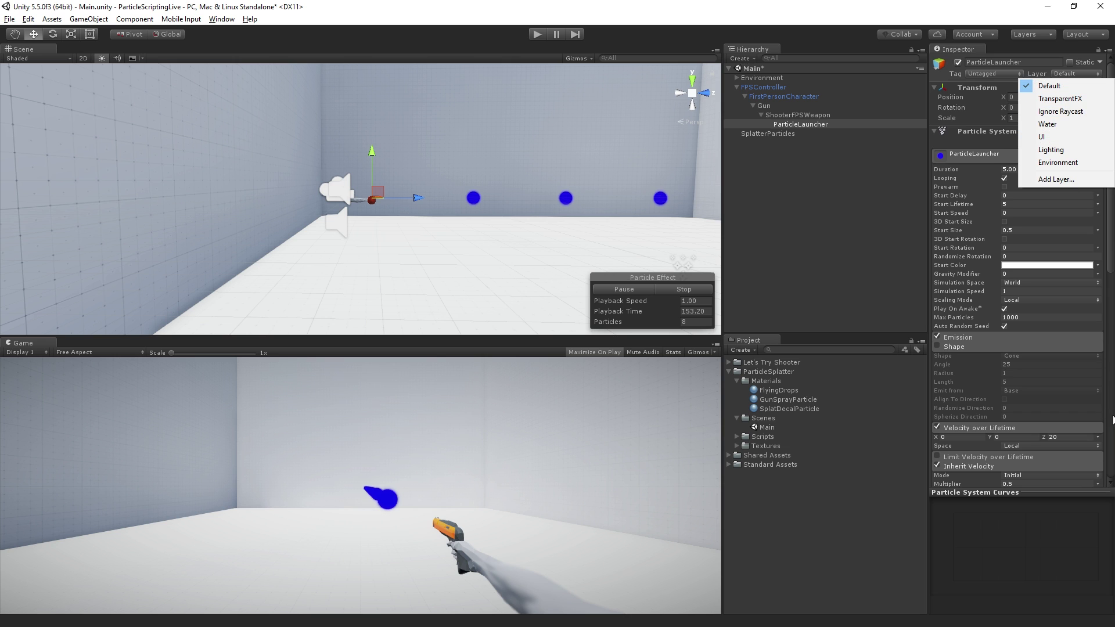
{"action": "scroll", "coordinate": [1113, 420], "scroll_direction": "down", "scroll_amount": 15}
{"action": "left_click", "coordinate": [1050, 225]}
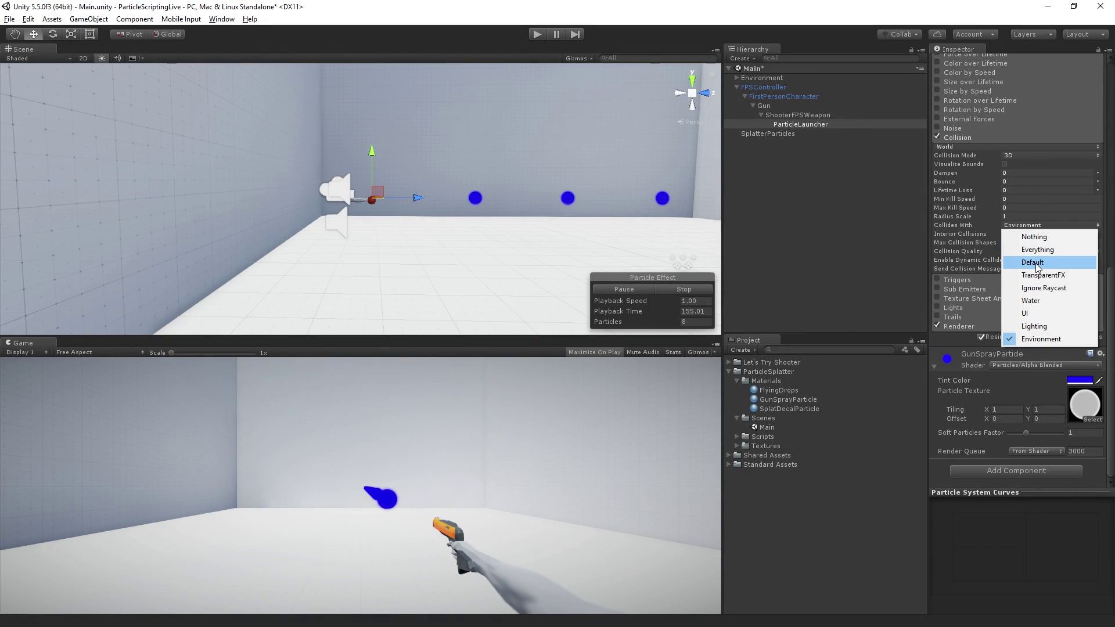
{"action": "left_click", "coordinate": [1038, 267]}
{"action": "left_click", "coordinate": [1038, 226]}
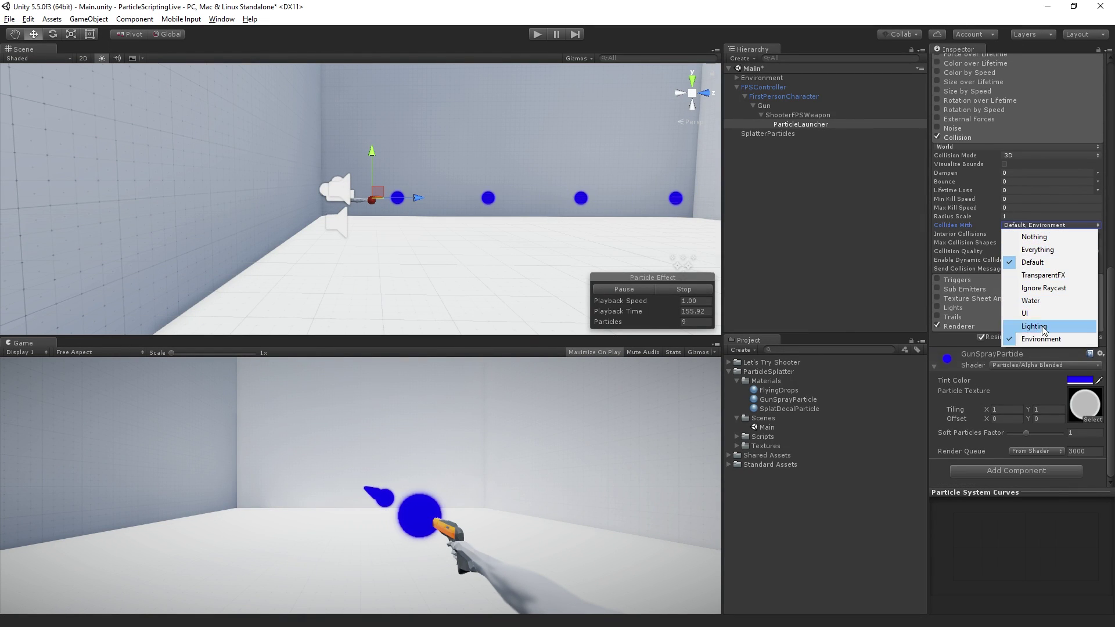
{"action": "left_click", "coordinate": [1043, 266]}
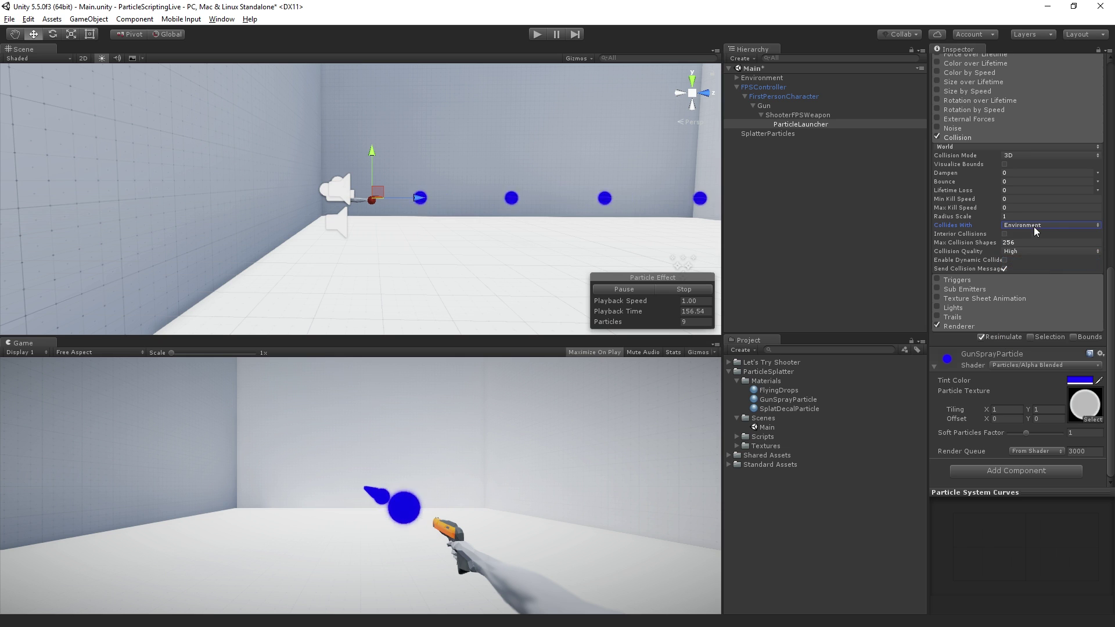
{"action": "left_click", "coordinate": [1034, 225]}
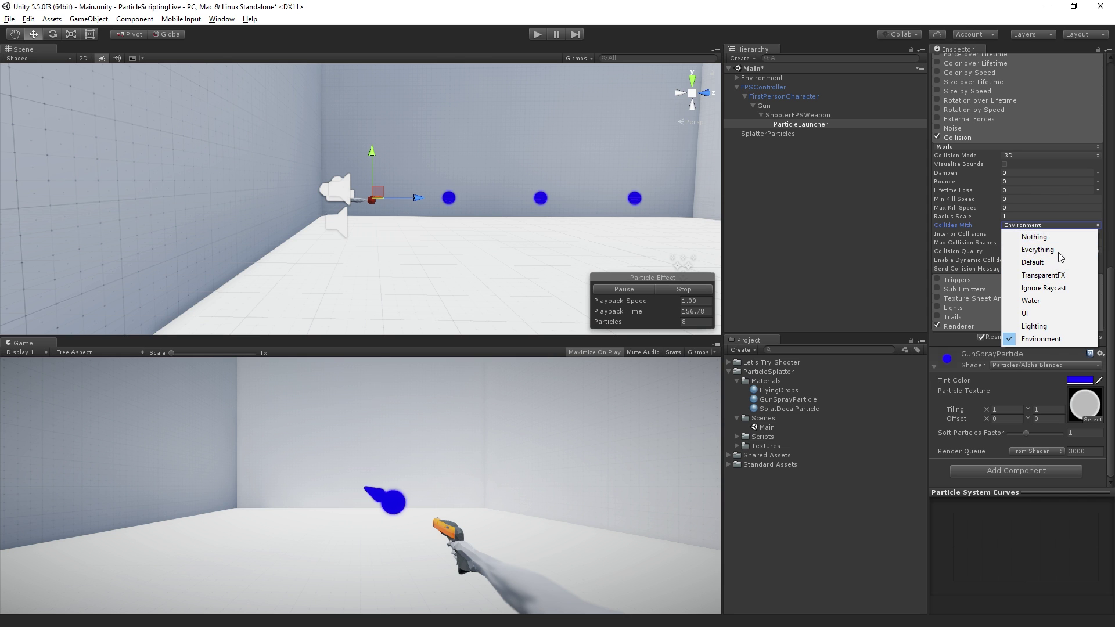
{"action": "key", "text": "Escape"}
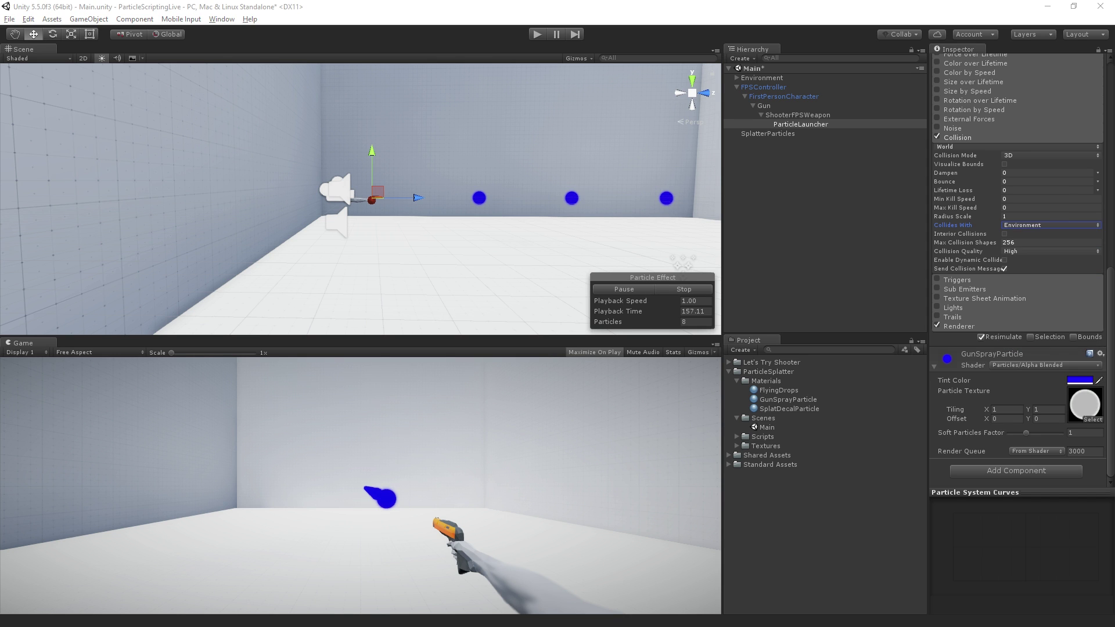